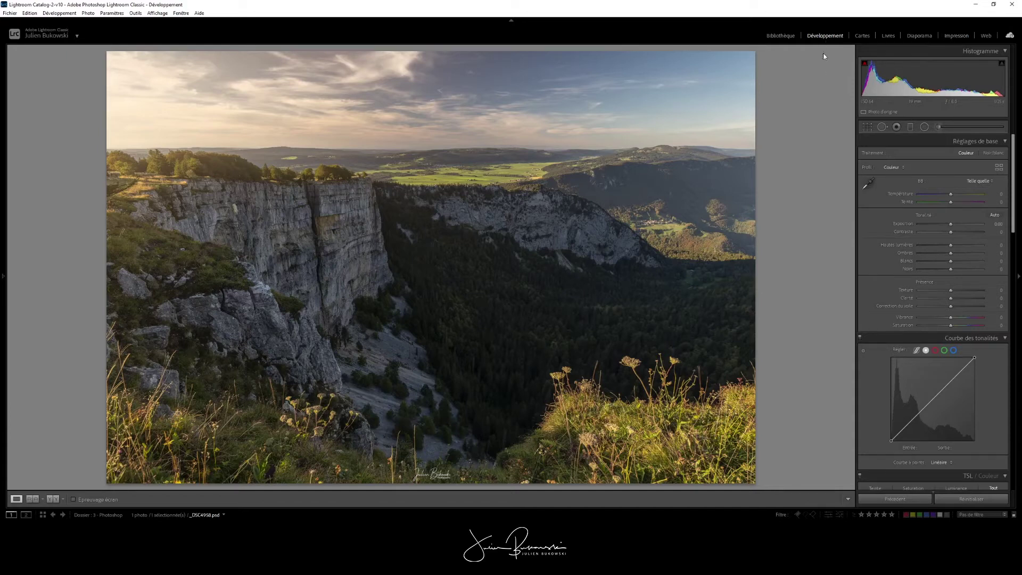
pyautogui.scroll(-15, 935, 227)
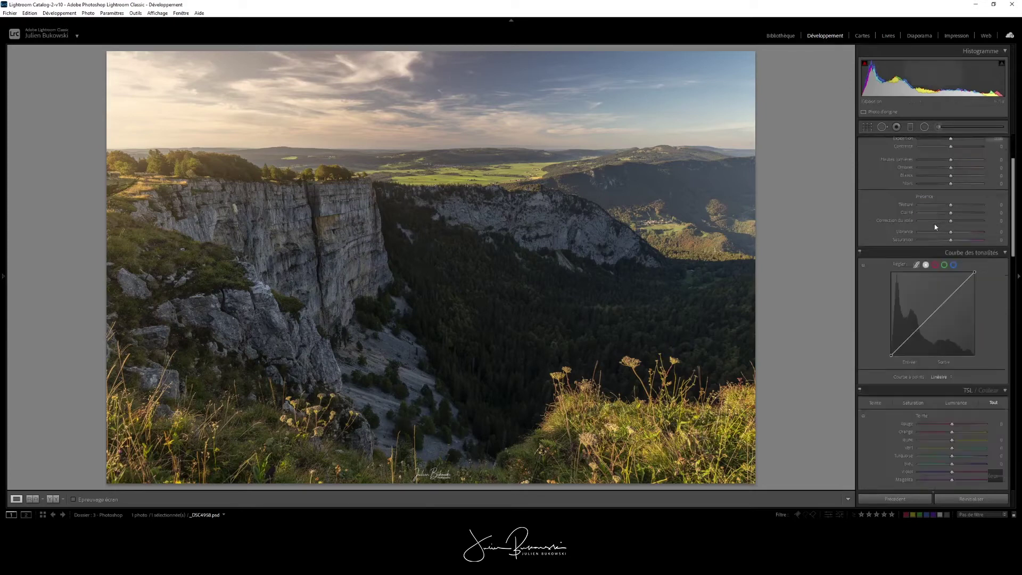
pyautogui.scroll(-6, 935, 227)
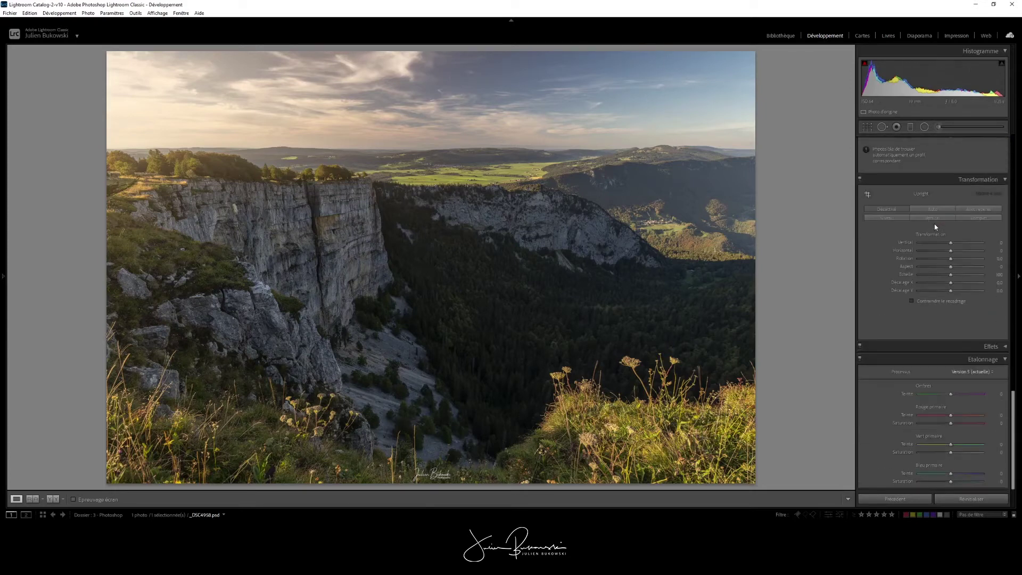
pyautogui.scroll(18, 935, 228)
pyautogui.scroll(4, 935, 227)
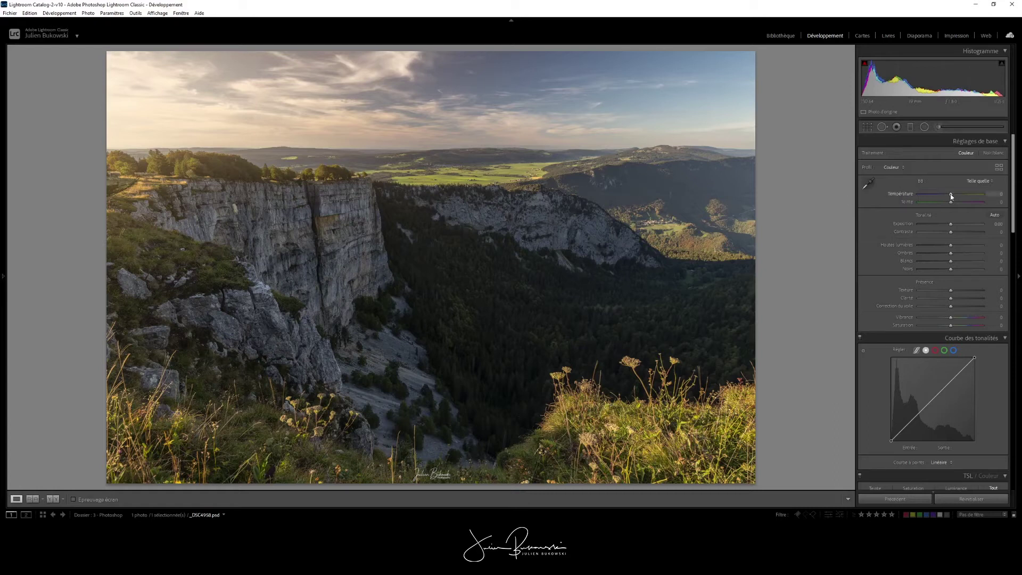
# Try the Température slider at cooler and warmer extremes, including -36 and +100, and reset it to 0
pyautogui.moveTo(953, 196)
pyautogui.mouseDown()
pyautogui.moveTo(921, 197)
pyautogui.moveTo(941, 195)
pyautogui.mouseUp()
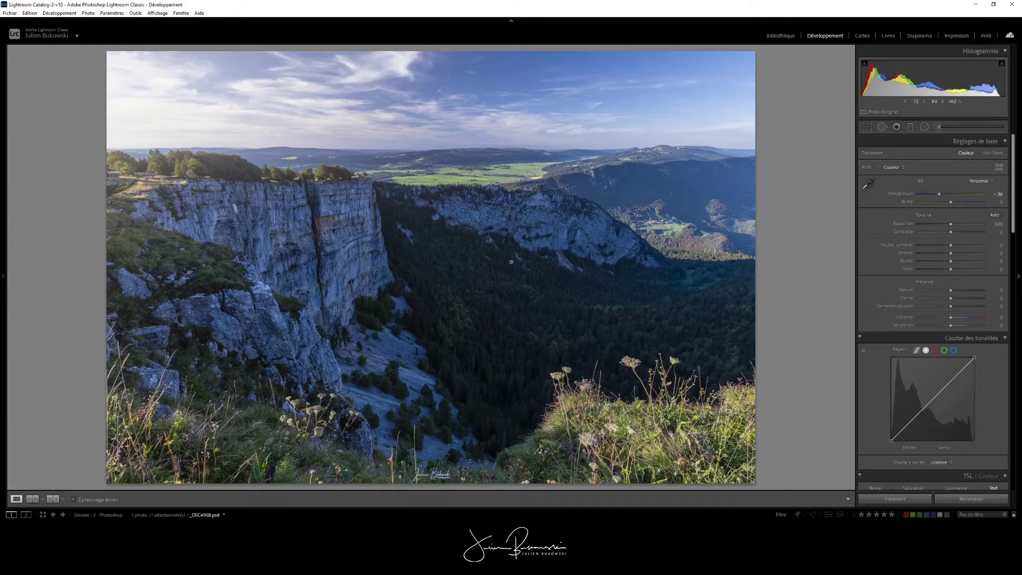
pyautogui.moveTo(940, 194); pyautogui.dragTo(985, 196)
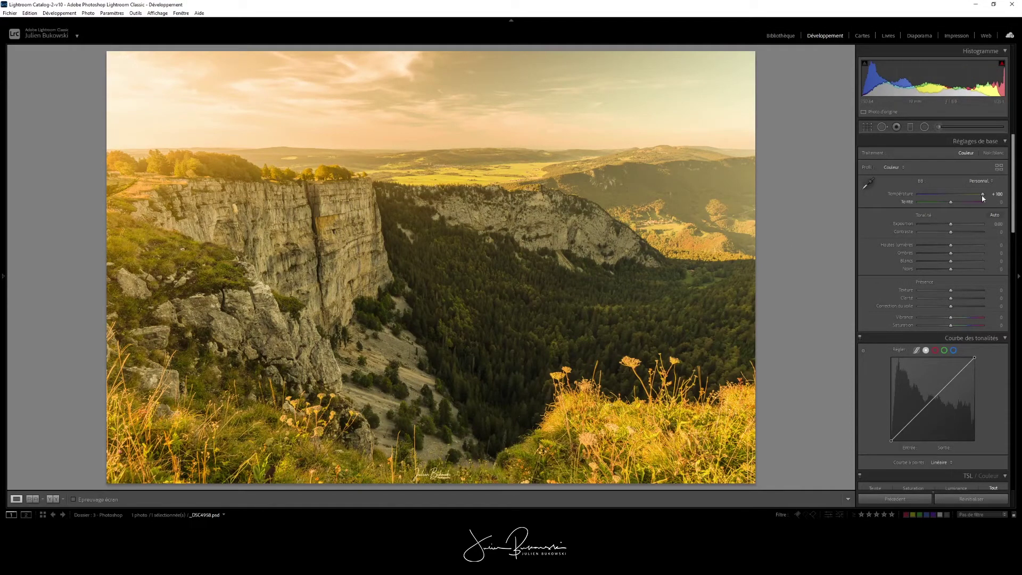
pyautogui.moveTo(983, 194); pyautogui.dragTo(956, 197)
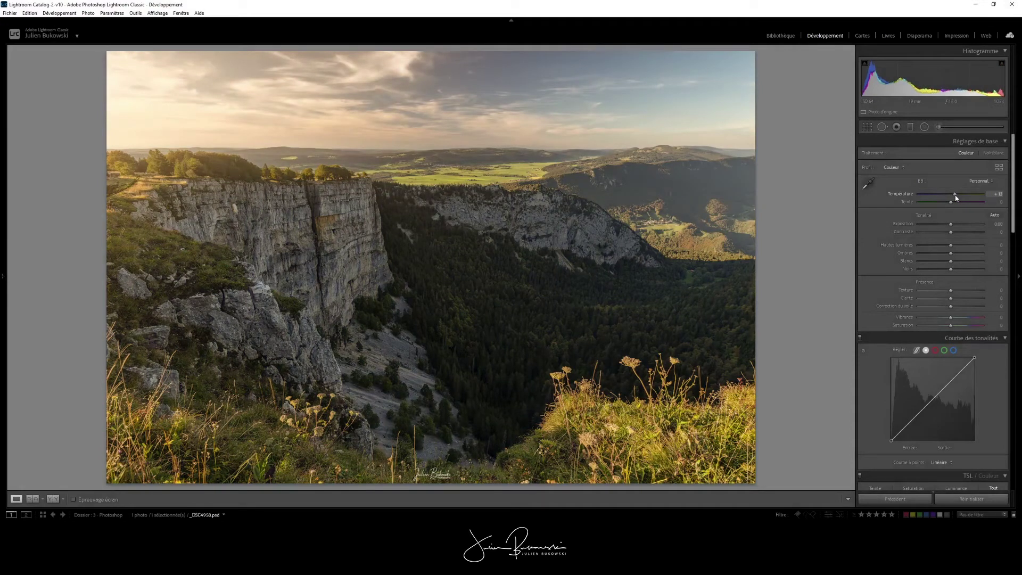
pyautogui.moveTo(957, 198); pyautogui.dragTo(945, 196)
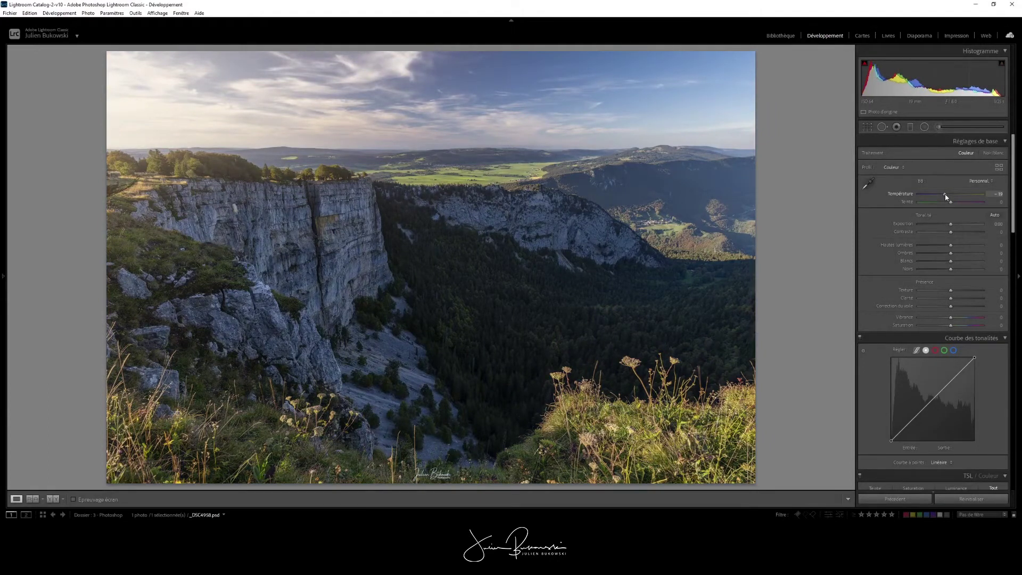
pyautogui.moveTo(945, 197)
pyautogui.mouseDown()
pyautogui.moveTo(958, 195)
pyautogui.moveTo(946, 197)
pyautogui.mouseUp()
pyautogui.moveTo(946, 196); pyautogui.dragTo(944, 196)
pyautogui.moveTo(944, 197); pyautogui.dragTo(947, 196)
pyautogui.moveTo(947, 196); pyautogui.dragTo(927, 193)
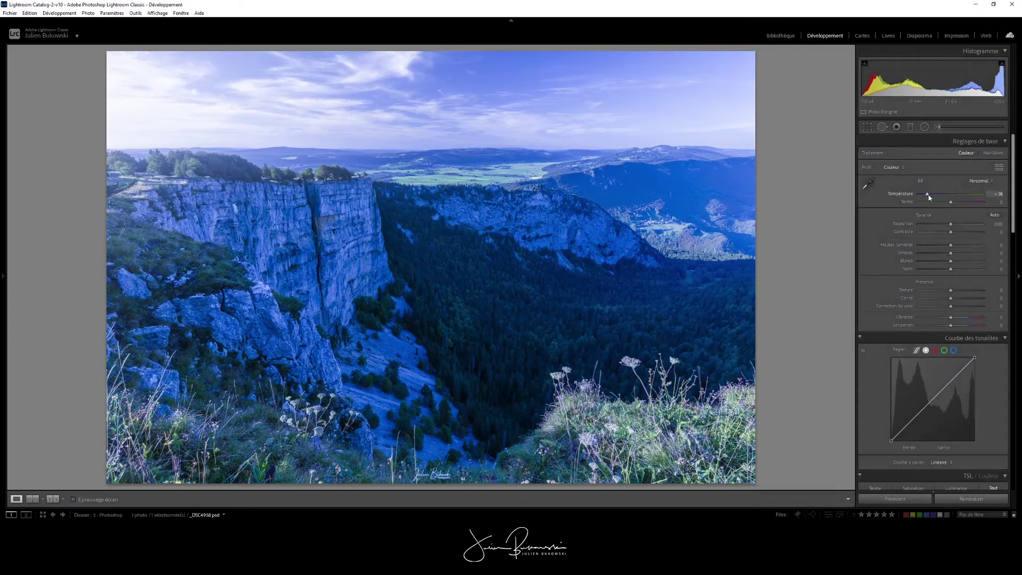
pyautogui.doubleClick(930, 197)
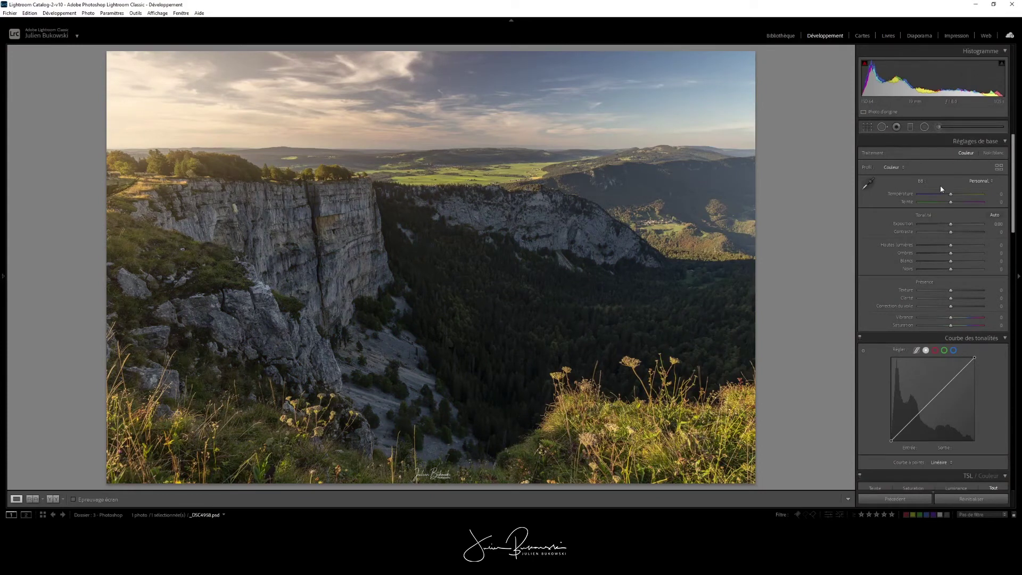
# Try exact Température values of 50 and -5 and a warmer slider position, resetting it after the tests
pyautogui.click(1001, 193)
pyautogui.write('50')
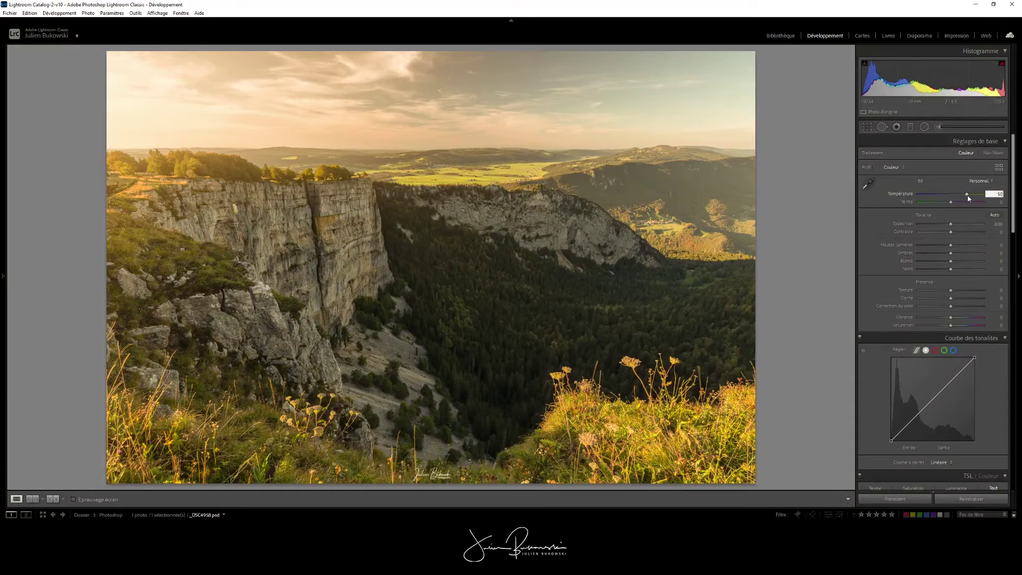
pyautogui.doubleClick(967, 193)
pyautogui.click(994, 193)
pyautogui.write('-5')
pyautogui.press('Return')
pyautogui.moveTo(950, 194); pyautogui.dragTo(962, 194)
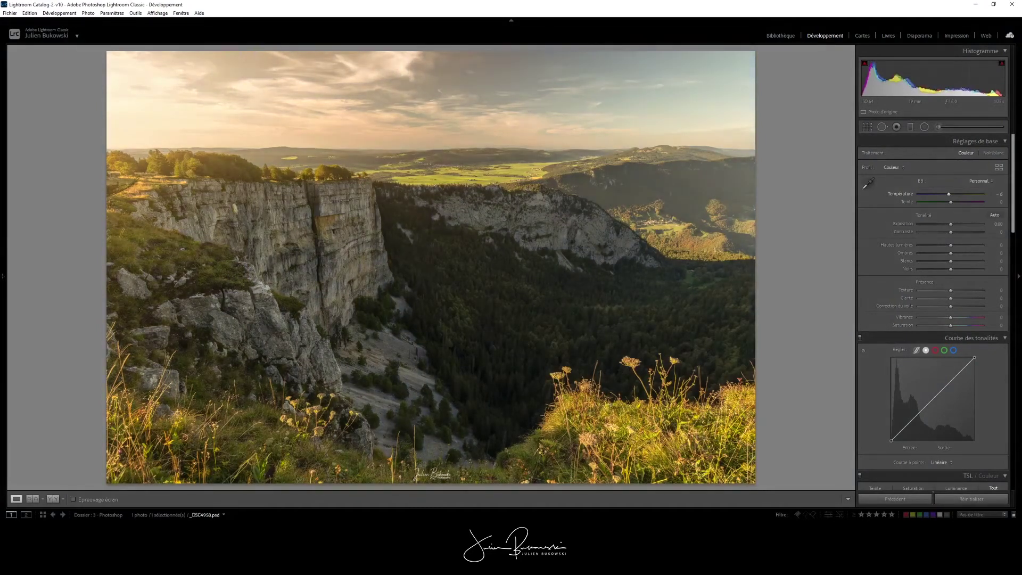
pyautogui.doubleClick(962, 194)
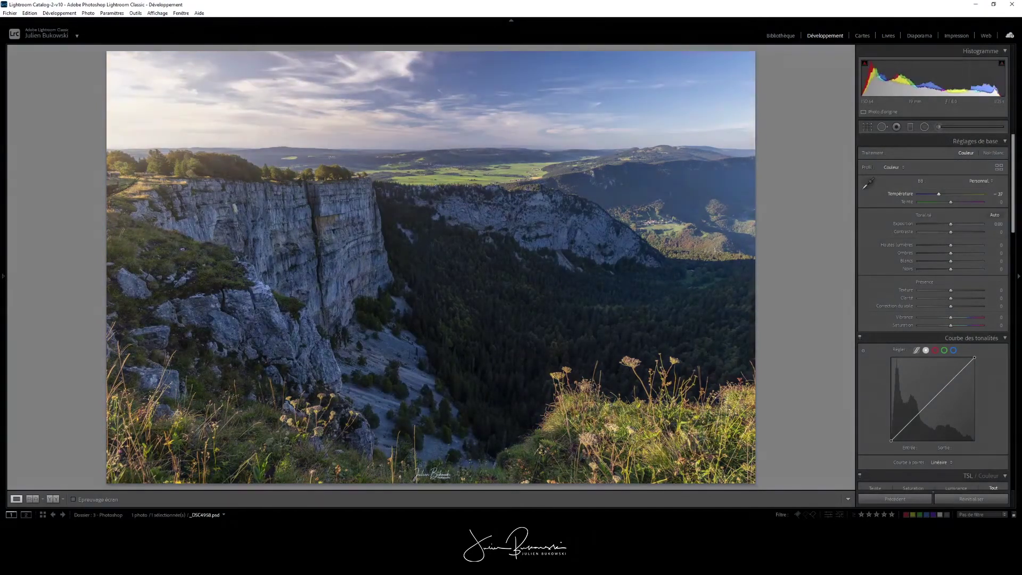
# Cool the photo gradually by stepping the Température value down in small increments
pyautogui.click(992, 195)
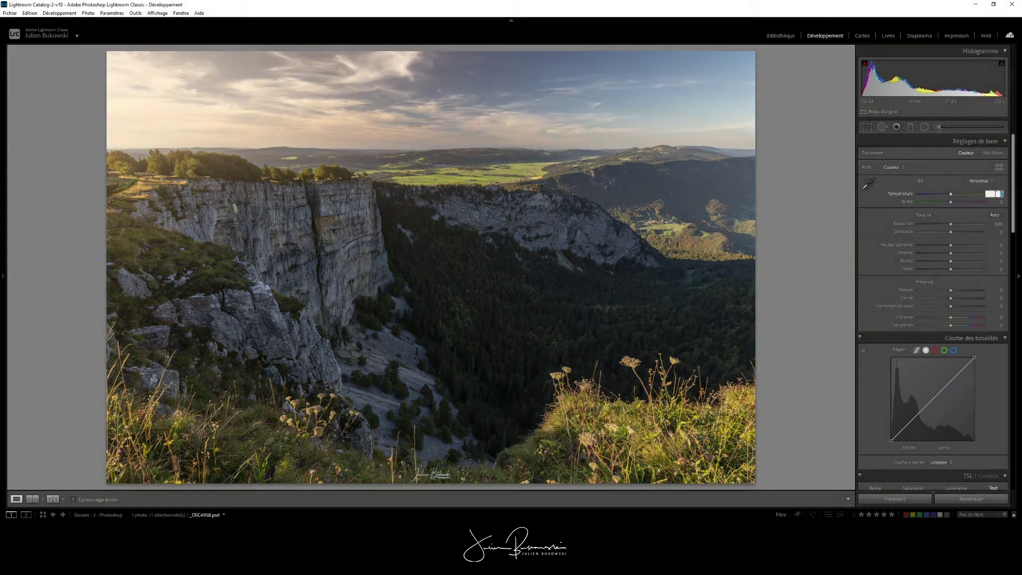
pyautogui.press('Up')
pyautogui.press('Up')
pyautogui.press('Down')
pyautogui.press('Down')
pyautogui.press('Down')
pyautogui.press('Down')
pyautogui.press('Down')
pyautogui.press('Down')
pyautogui.press('Down')
pyautogui.press('Down')
pyautogui.press('Down')
pyautogui.press('Down')
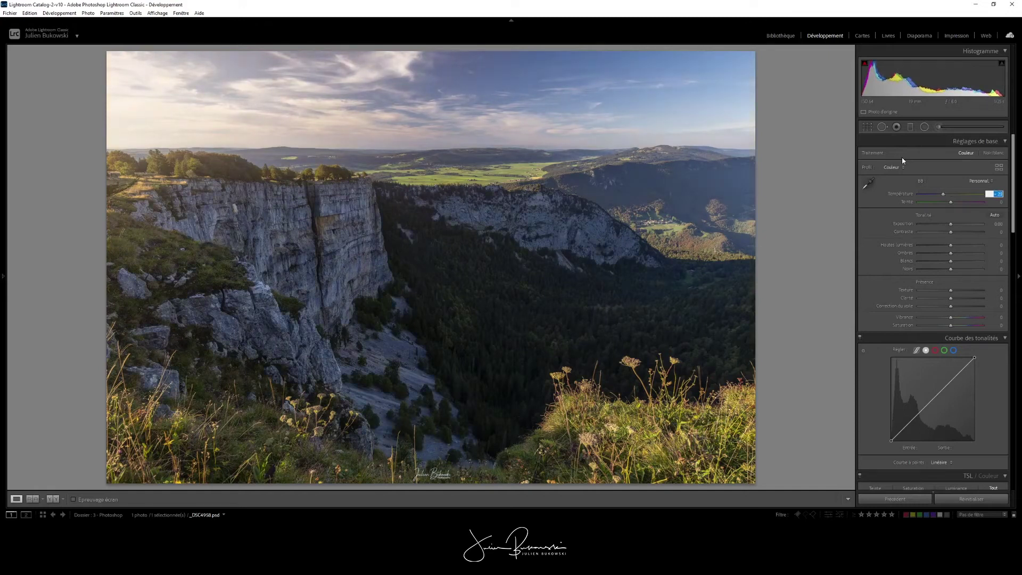
# Step the Température value back up in small increments and set it to 0
pyautogui.press('Up')
pyautogui.press('Up')
pyautogui.press('Up')
pyautogui.press('Up')
pyautogui.press('Up')
pyautogui.press('Up')
pyautogui.press('Up')
pyautogui.press('Up')
pyautogui.press('Up')
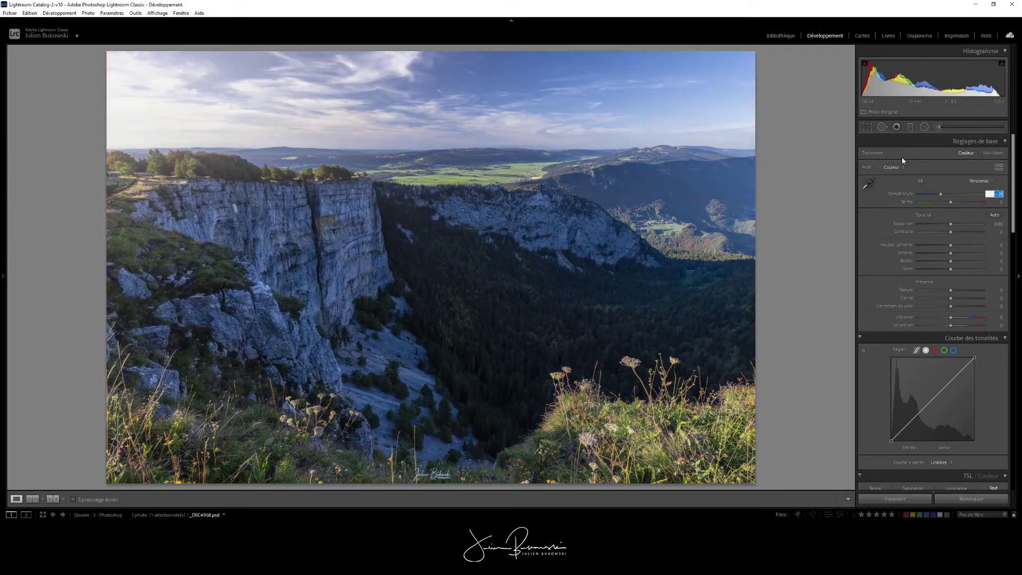
pyautogui.press('Up')
pyautogui.press('Up')
pyautogui.press('Up')
pyautogui.press('Up')
pyautogui.press('Up')
pyautogui.press('Up')
pyautogui.press('Up')
pyautogui.press('Up')
pyautogui.press('Up')
pyautogui.press('Up')
pyautogui.press('Up')
pyautogui.press('Up')
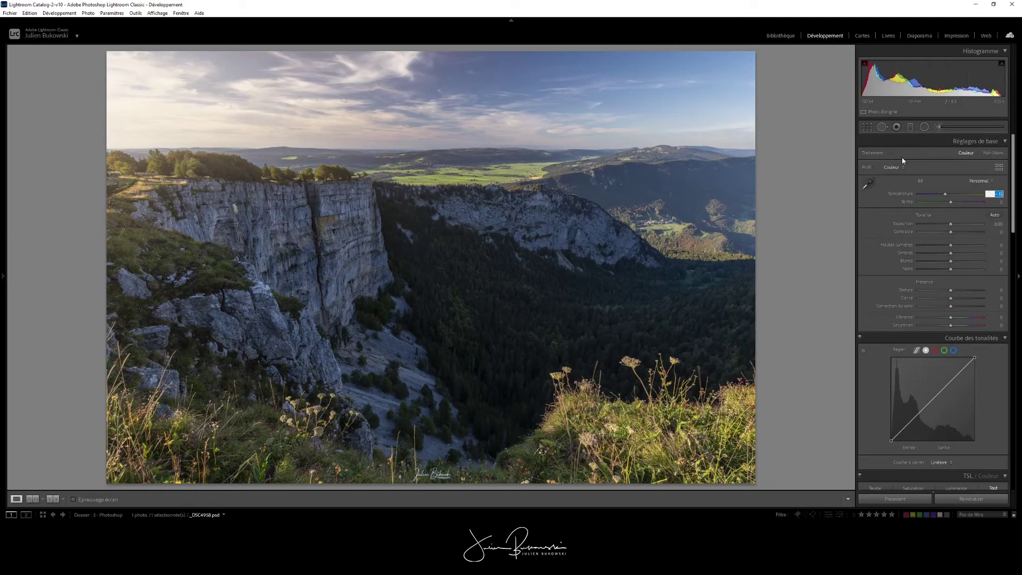
pyautogui.write('0')
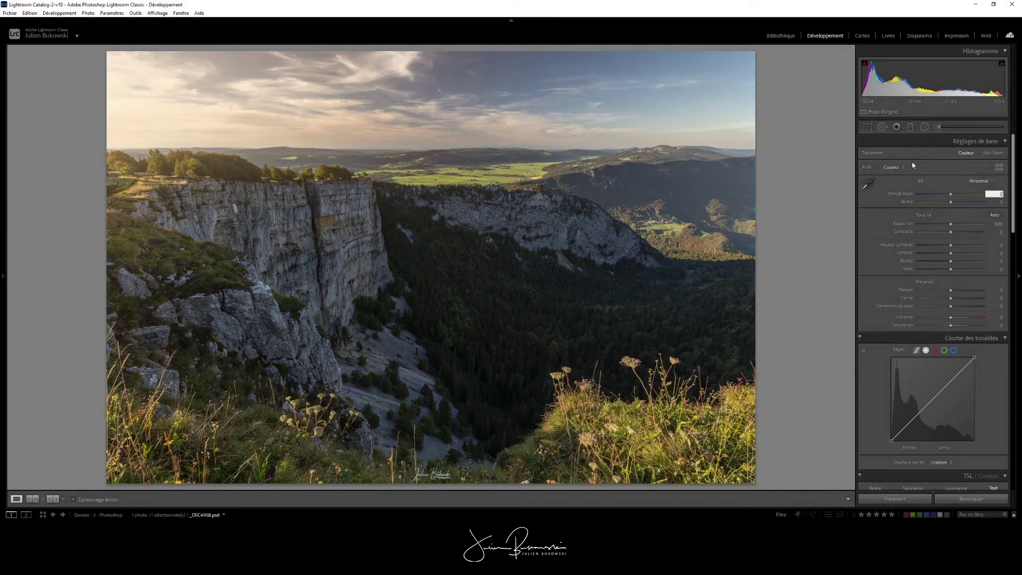
pyautogui.click(904, 202)
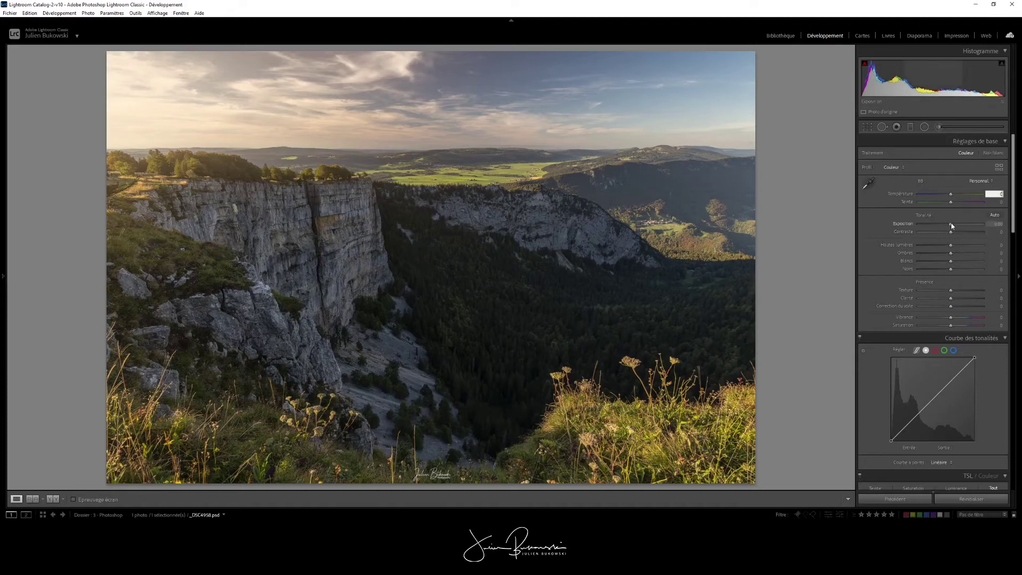
# Try a darker exposure and progressively brighter ones, ending with Exposition at +2.44
pyautogui.moveTo(952, 225); pyautogui.dragTo(946, 225)
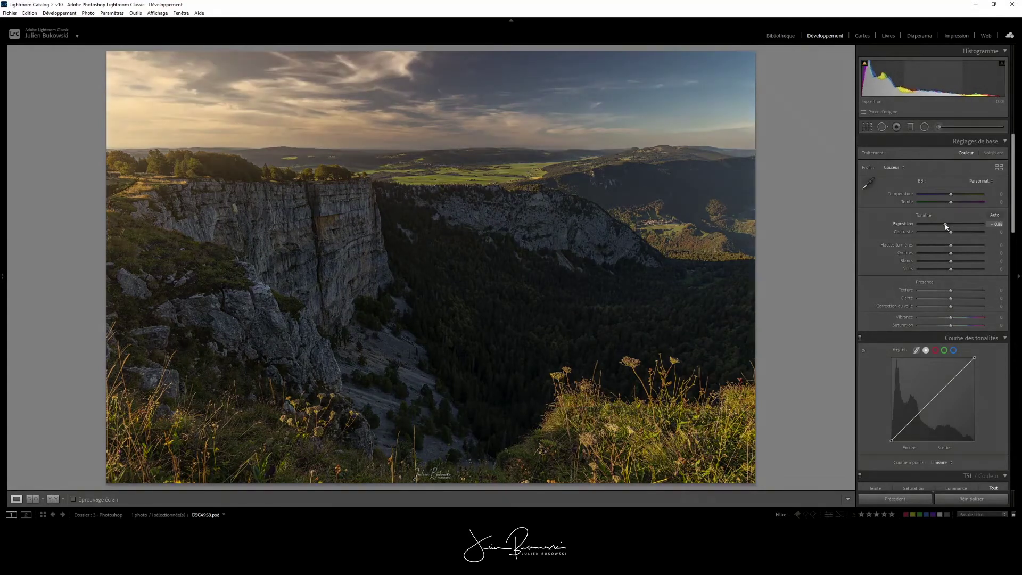
pyautogui.moveTo(946, 226); pyautogui.dragTo(956, 220)
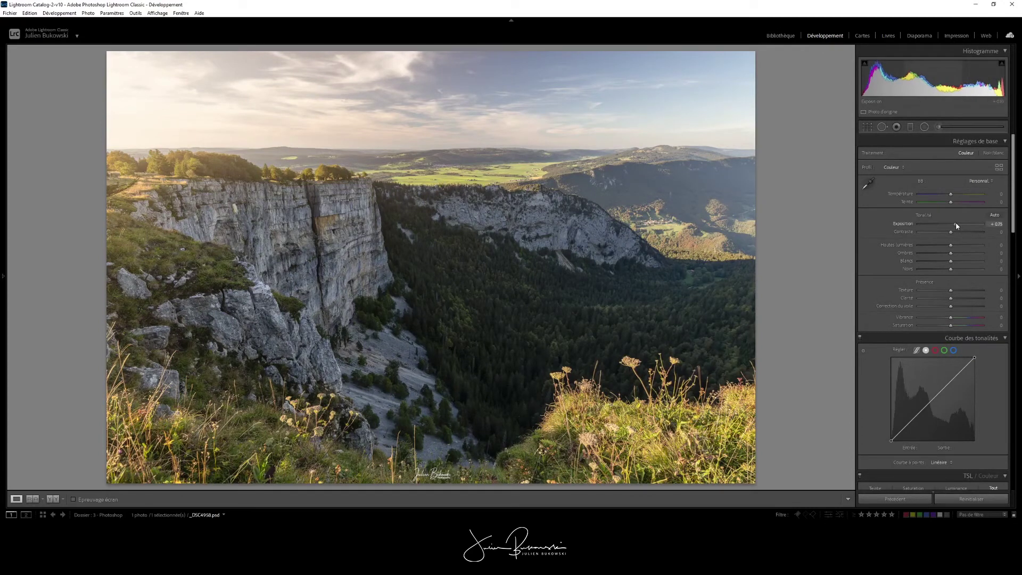
pyautogui.moveTo(958, 224); pyautogui.dragTo(958, 226)
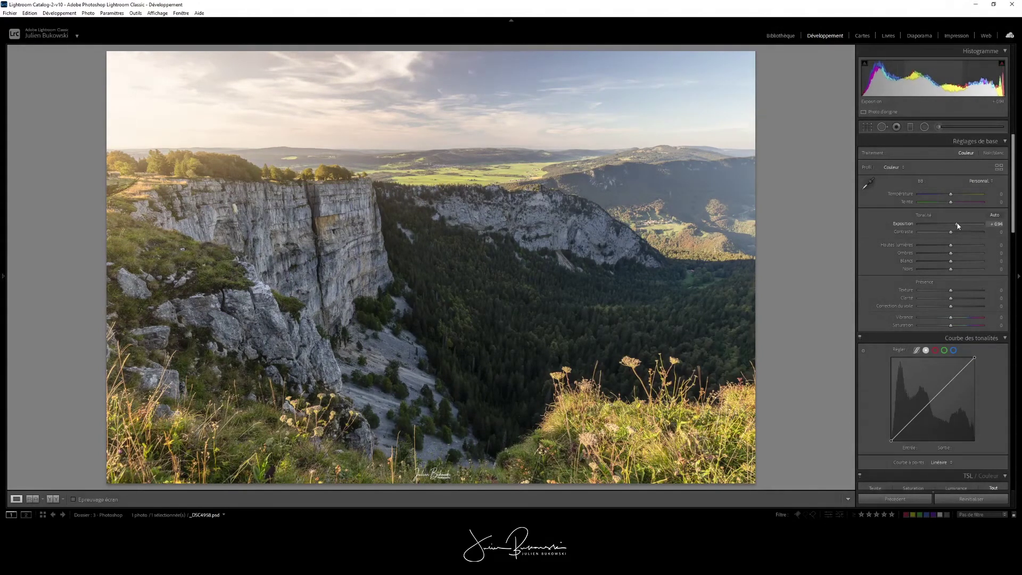
pyautogui.moveTo(958, 226); pyautogui.dragTo(967, 228)
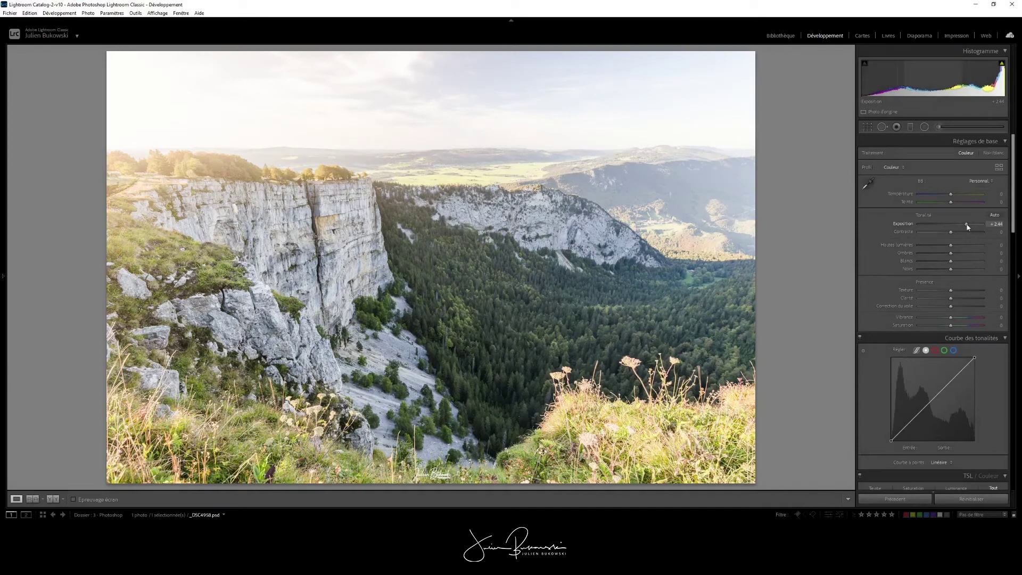
# Examine the forest and cliff up close for shadow detail, and reset the exposure to 0
pyautogui.click(457, 279)
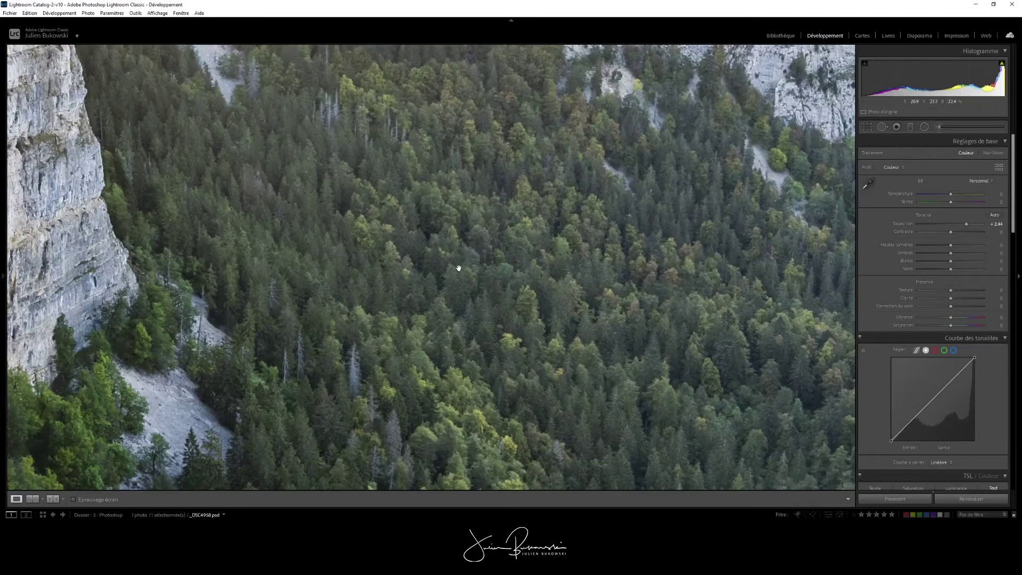
pyautogui.moveTo(296, 277); pyautogui.dragTo(598, 287)
pyautogui.moveTo(171, 129); pyautogui.dragTo(318, 241)
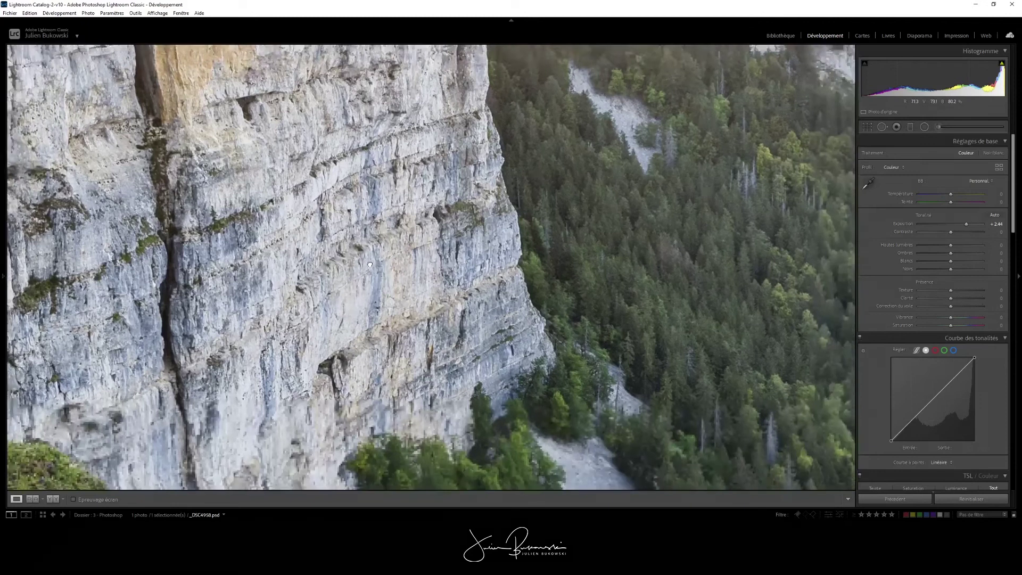
pyautogui.moveTo(579, 239); pyautogui.dragTo(570, 224)
pyautogui.click(665, 289)
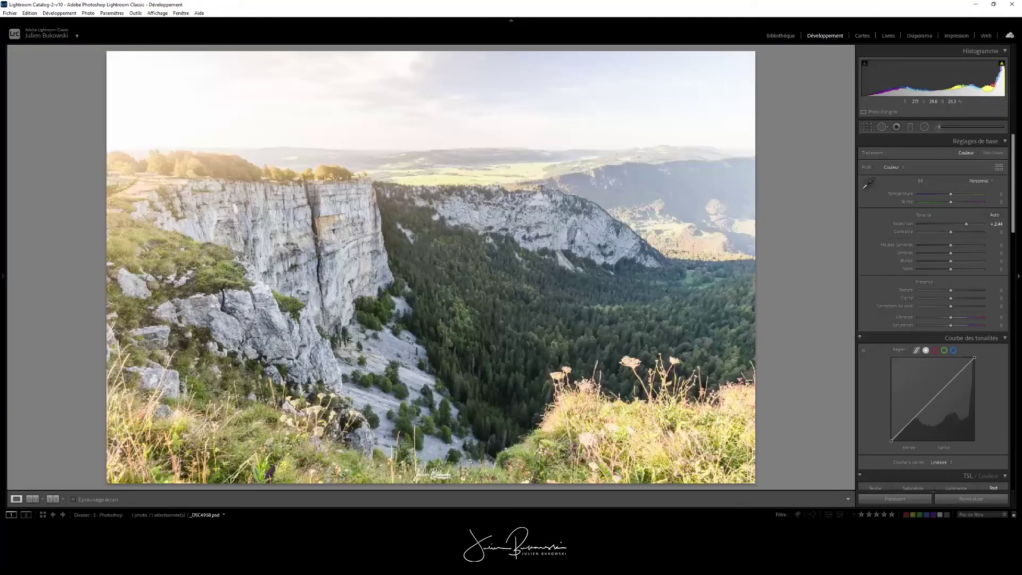
pyautogui.doubleClick(966, 225)
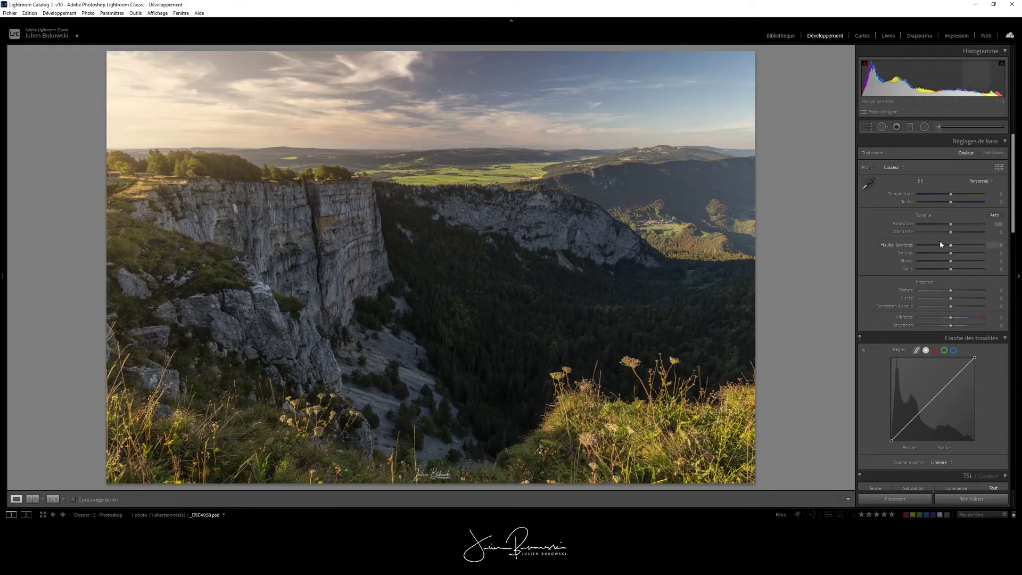
# Try the Contraste setting at +100 and at about -60, and reset it to 0
pyautogui.moveTo(951, 235); pyautogui.dragTo(985, 234)
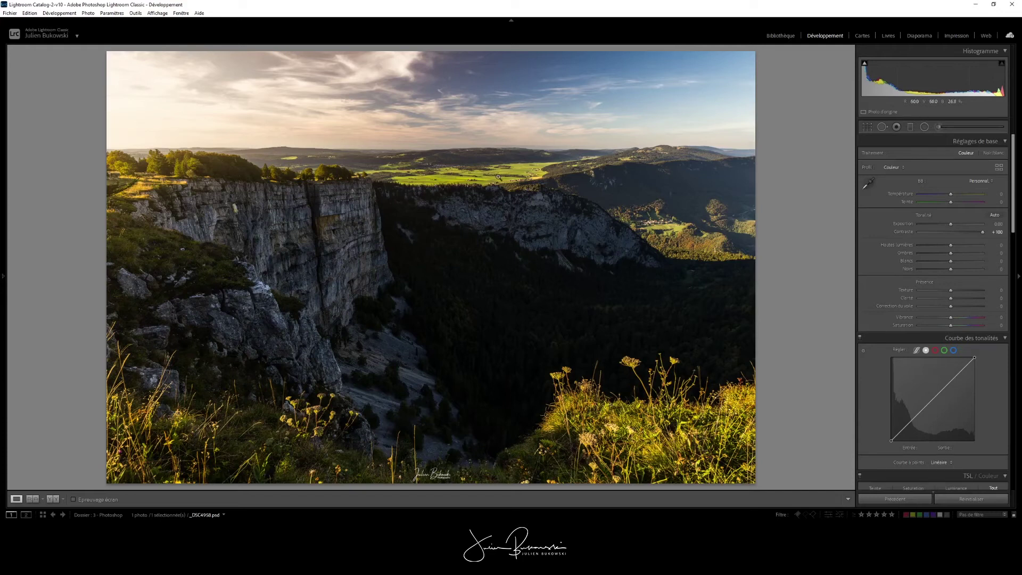
pyautogui.moveTo(982, 232); pyautogui.dragTo(931, 232)
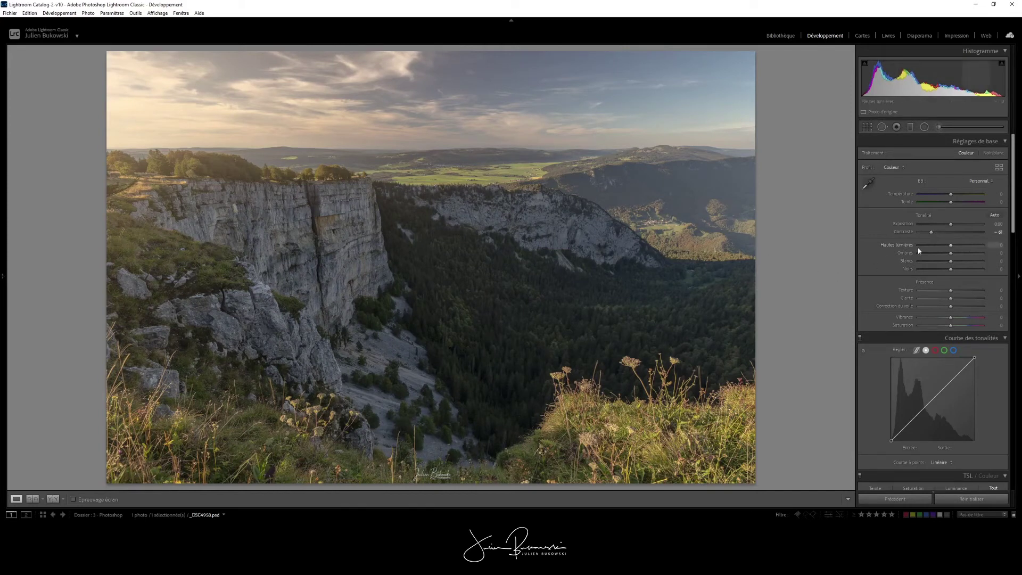
pyautogui.doubleClick(932, 232)
pyautogui.click(935, 232)
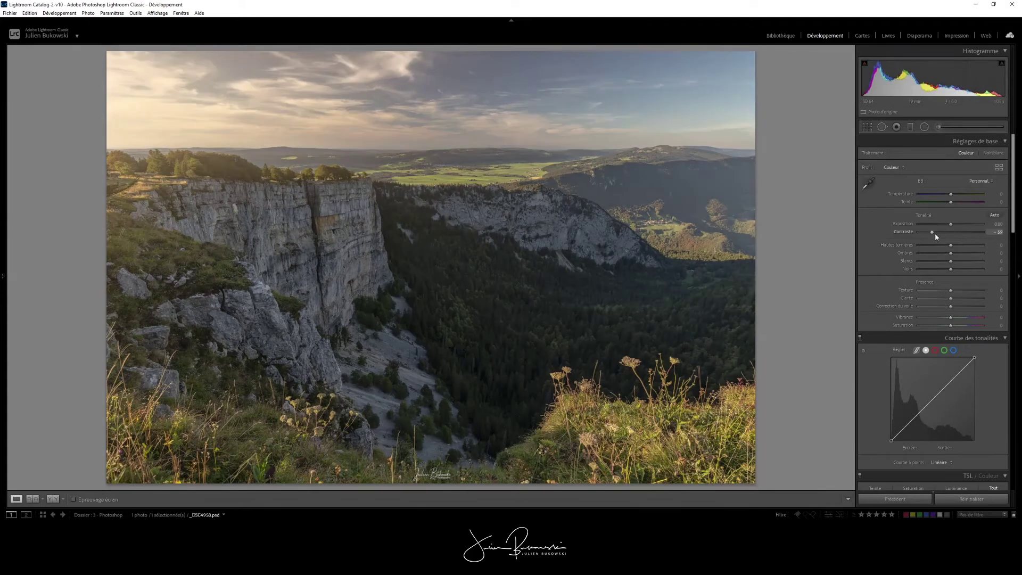
pyautogui.doubleClick(934, 232)
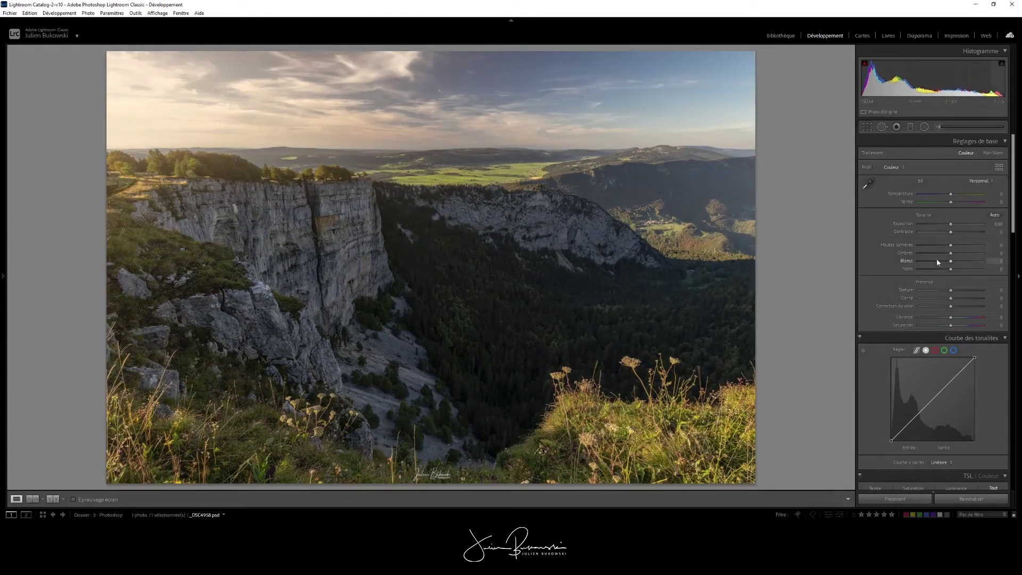
# Test Hautes lumières down to -100, raise it to +94, and preview the highlight clipping on the photo
pyautogui.moveTo(953, 247); pyautogui.dragTo(938, 250)
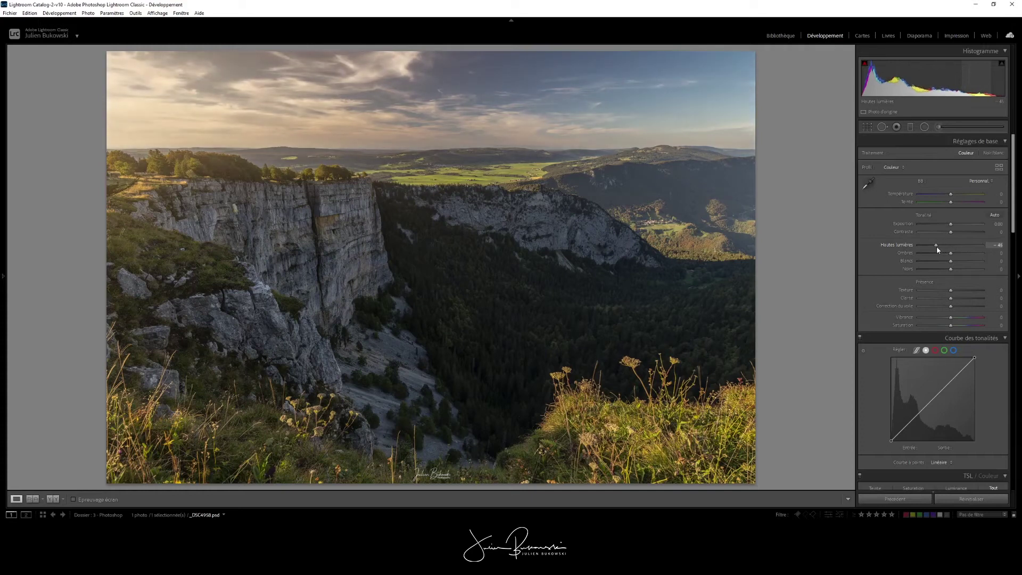
pyautogui.moveTo(932, 249); pyautogui.dragTo(914, 250)
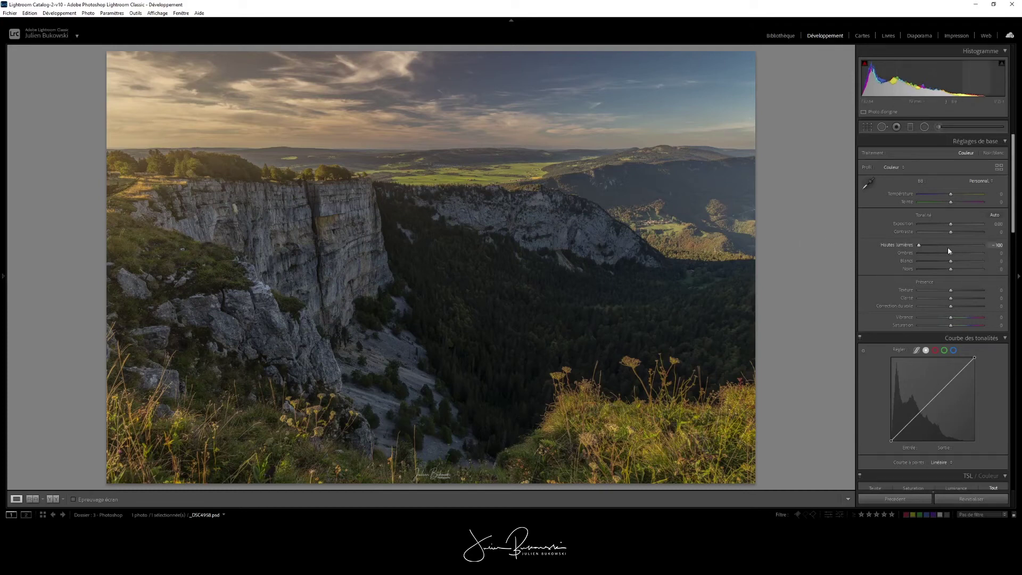
pyautogui.moveTo(943, 245); pyautogui.dragTo(945, 246)
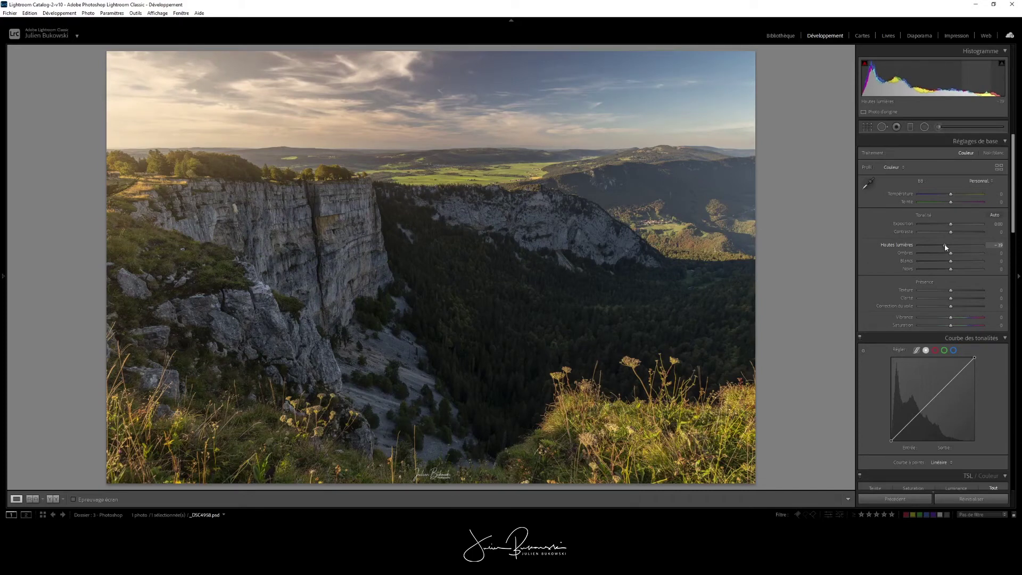
pyautogui.moveTo(945, 246); pyautogui.dragTo(983, 246)
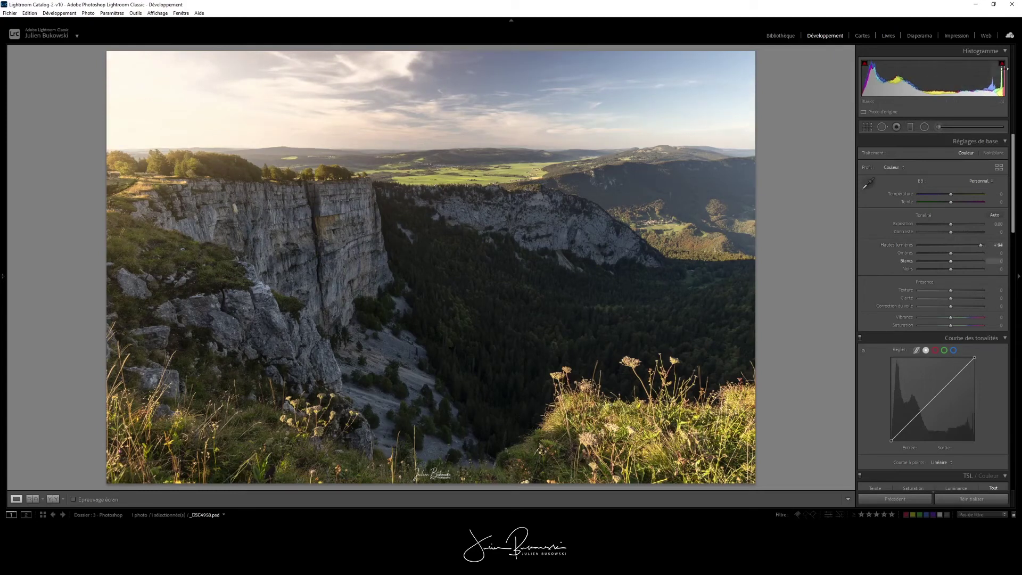
pyautogui.moveTo(1003, 67)
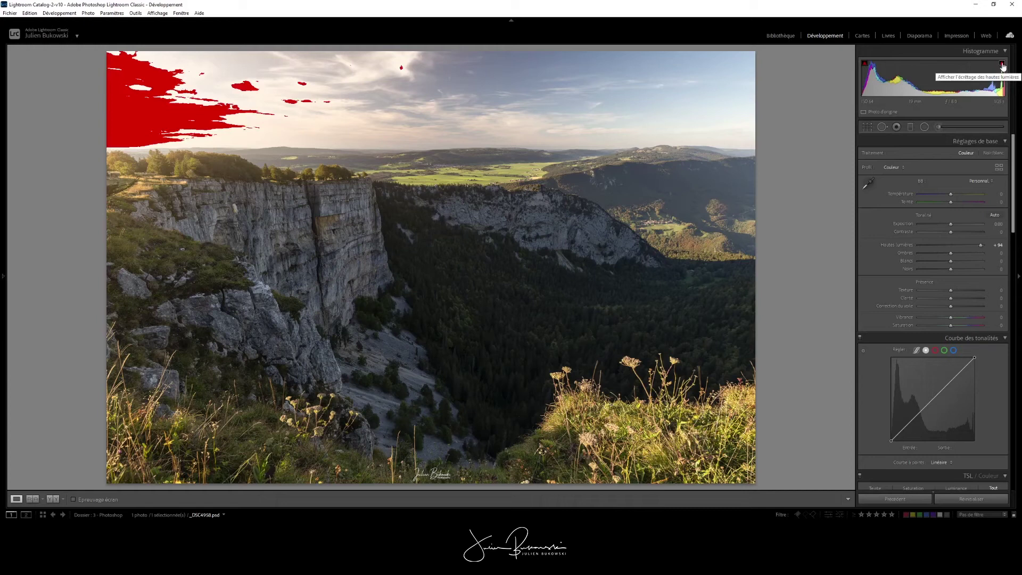
# Turn off the highlight clipping overlay on the photo and reset Hautes lumières to 0
pyautogui.click(1003, 65)
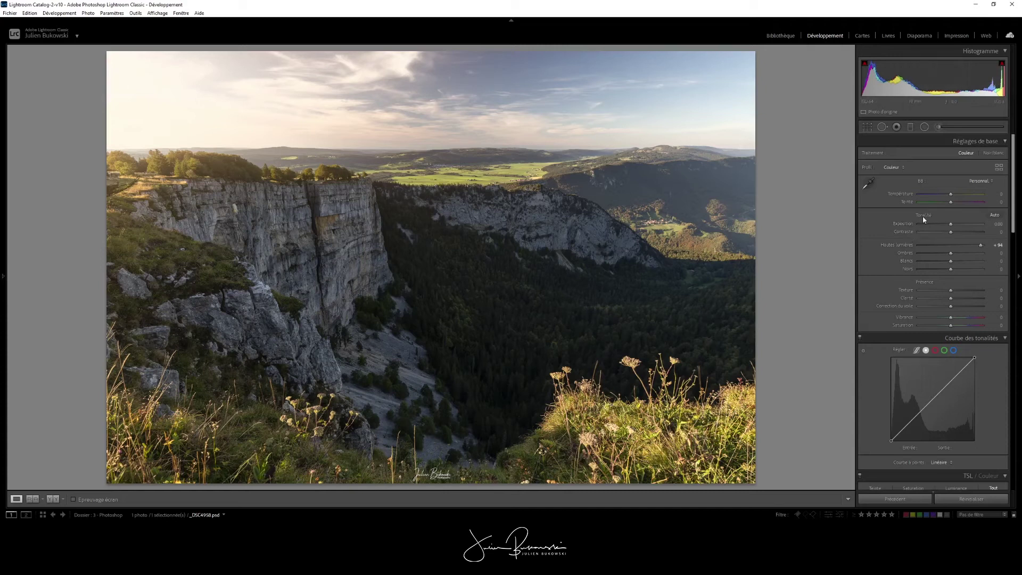
pyautogui.doubleClick(981, 246)
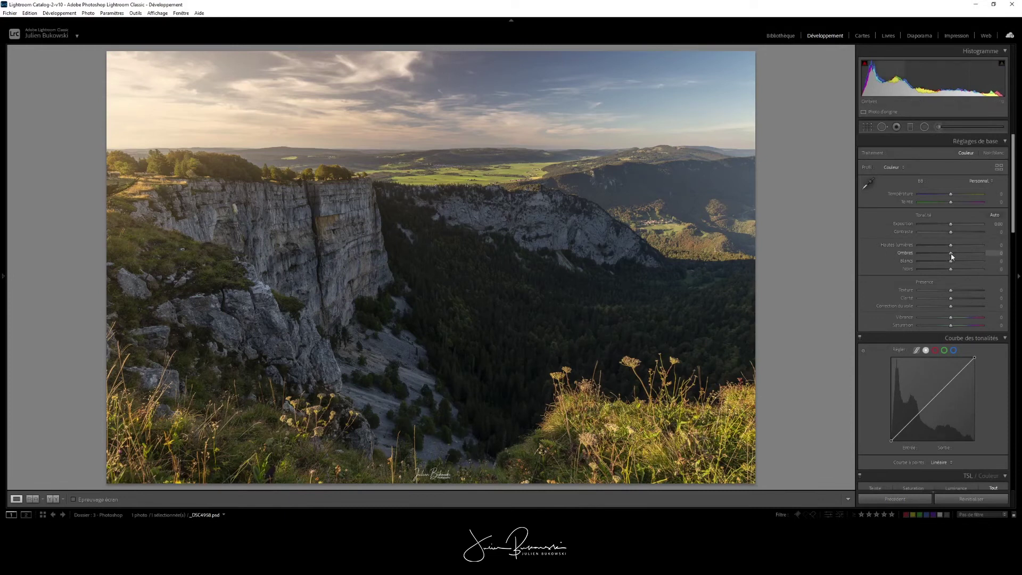
# Try the Ombres setting at -100, +100 and about +30, and reset it to 0
pyautogui.moveTo(952, 255); pyautogui.dragTo(915, 256)
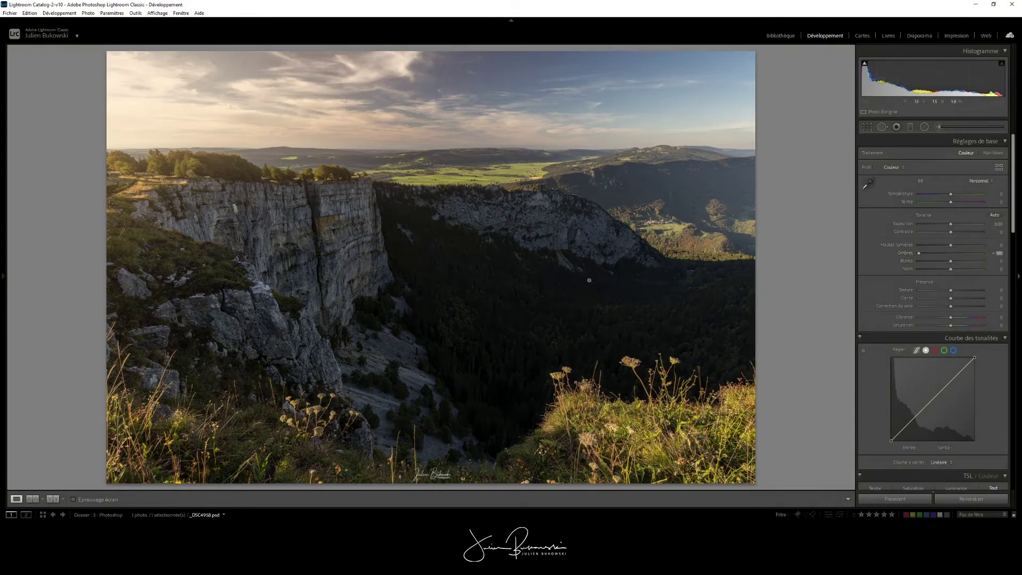
pyautogui.doubleClick(919, 254)
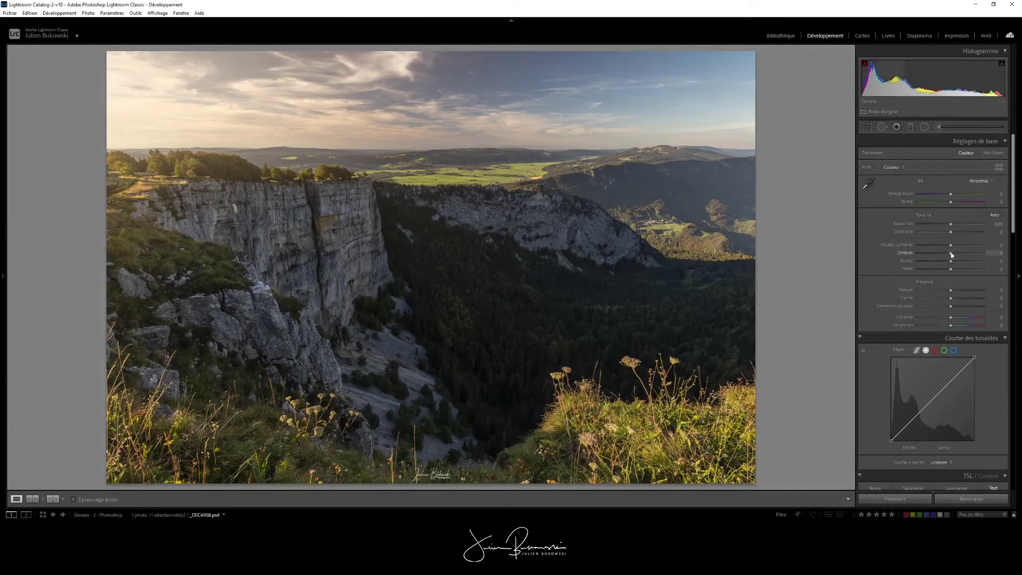
pyautogui.moveTo(952, 254); pyautogui.dragTo(989, 256)
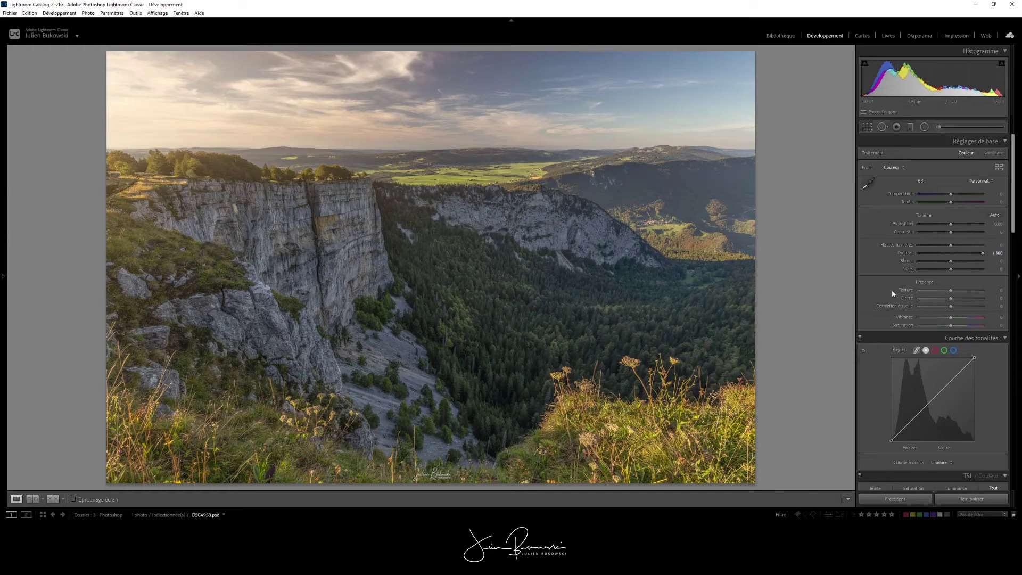
pyautogui.moveTo(983, 254); pyautogui.dragTo(962, 258)
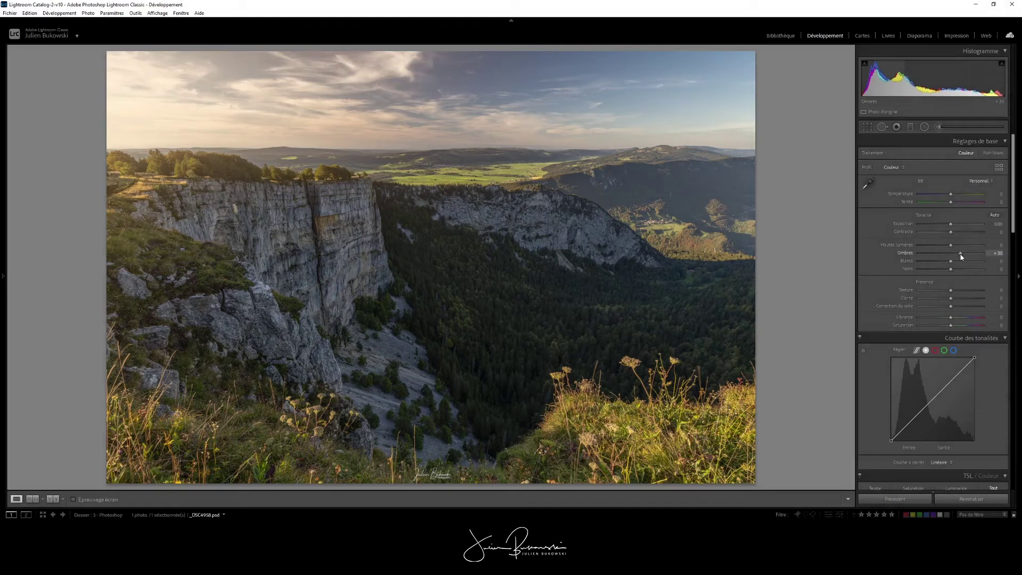
pyautogui.doubleClick(961, 255)
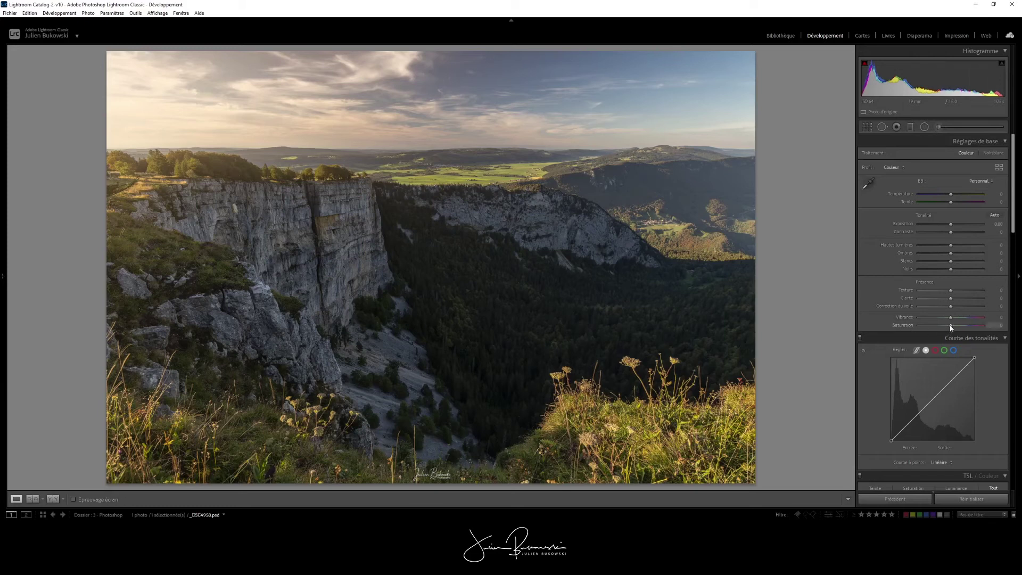
# Try the Saturation setting at about +30, about -34 and -100, and reset it to 0
pyautogui.moveTo(952, 328); pyautogui.dragTo(962, 329)
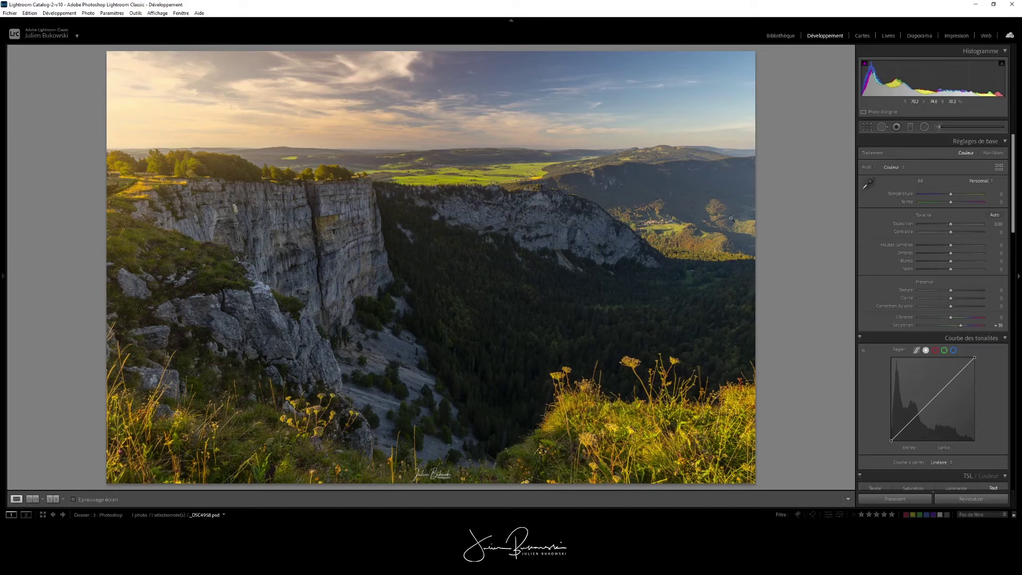
pyautogui.moveTo(961, 325); pyautogui.dragTo(943, 327)
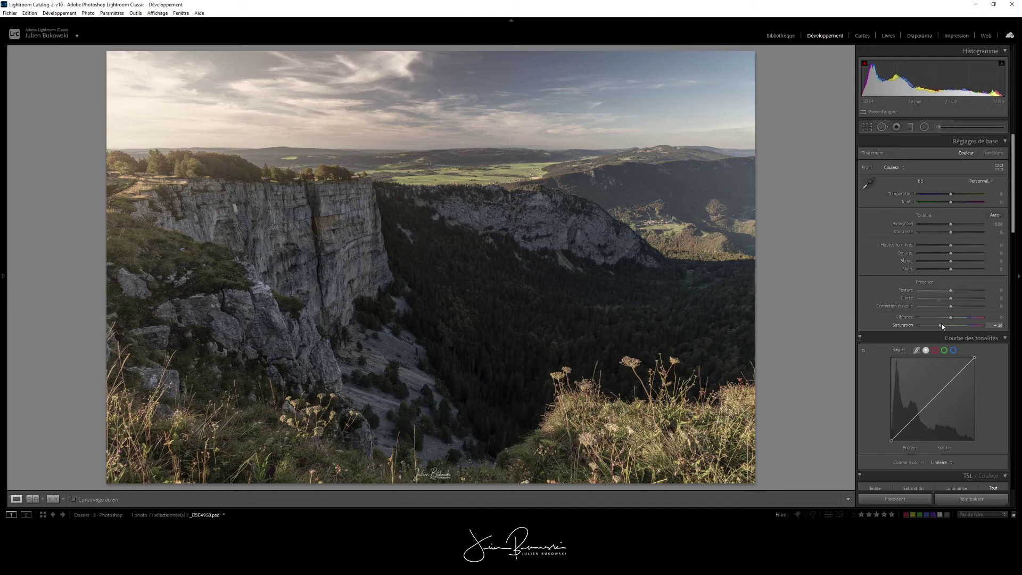
pyautogui.moveTo(942, 324); pyautogui.dragTo(914, 324)
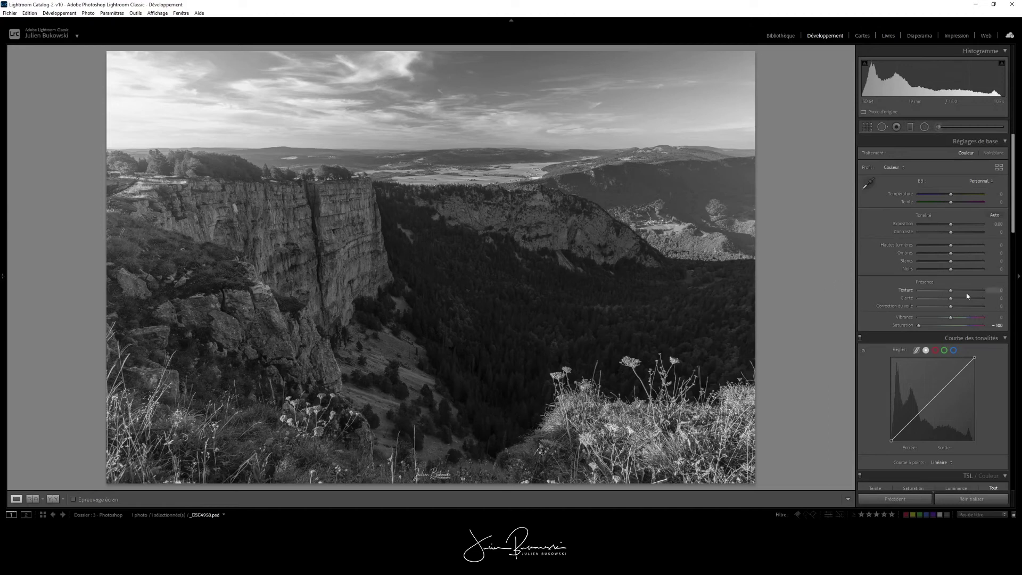
pyautogui.doubleClick(919, 326)
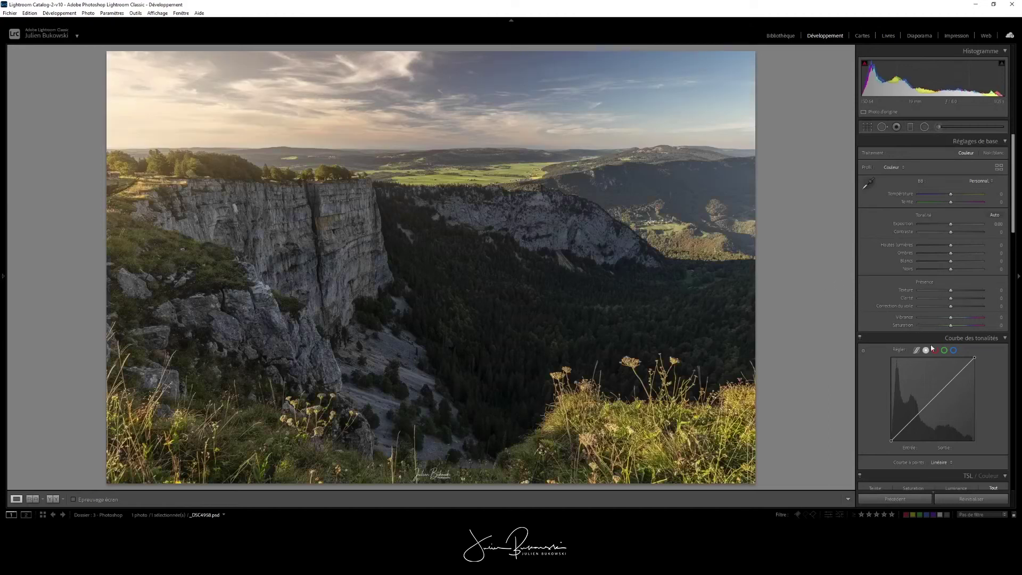
# Try the Vibrance setting at +43, +100 and -100, ending at about -50
pyautogui.moveTo(952, 320); pyautogui.dragTo(964, 320)
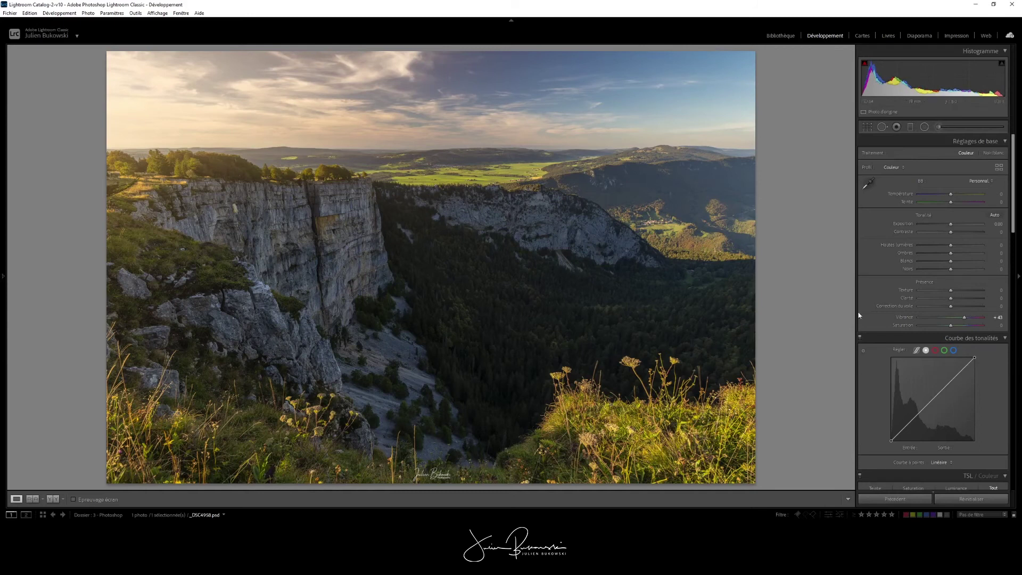
pyautogui.moveTo(966, 318)
pyautogui.mouseDown()
pyautogui.moveTo(949, 318)
pyautogui.moveTo(959, 317)
pyautogui.mouseUp()
pyautogui.moveTo(962, 318); pyautogui.dragTo(984, 319)
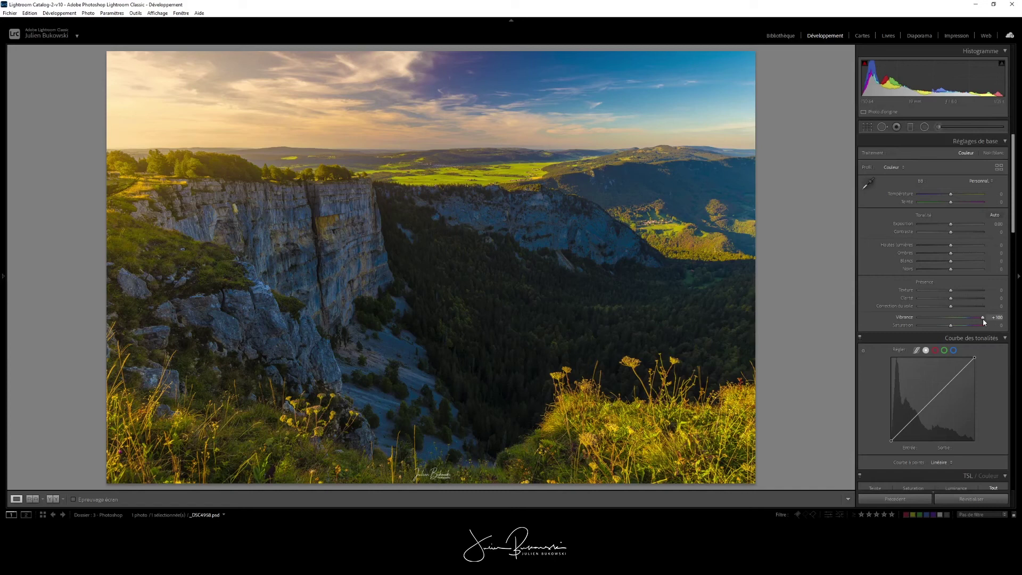
pyautogui.moveTo(983, 319); pyautogui.dragTo(918, 322)
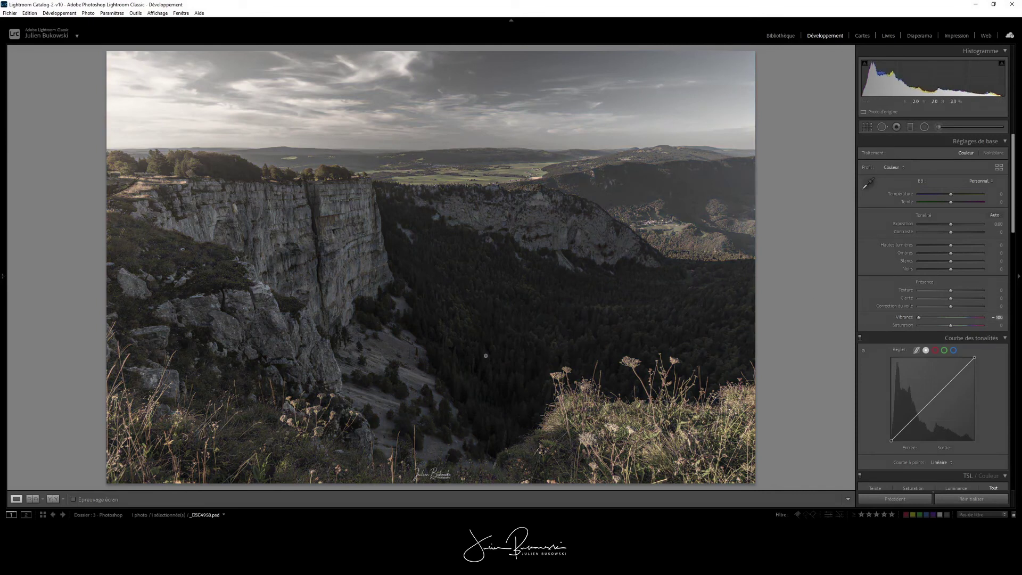
pyautogui.click(928, 317)
pyautogui.doubleClick(931, 318)
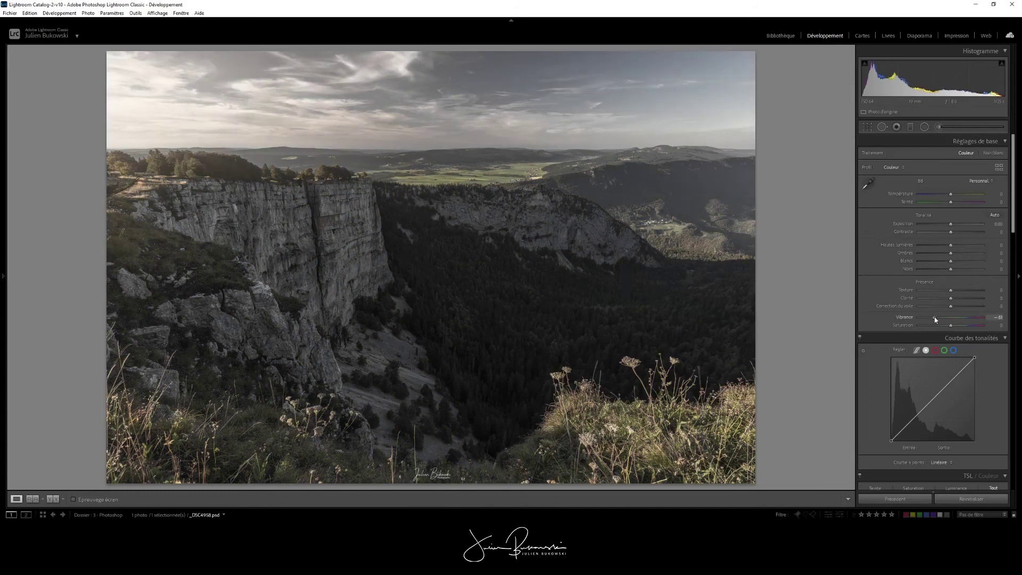